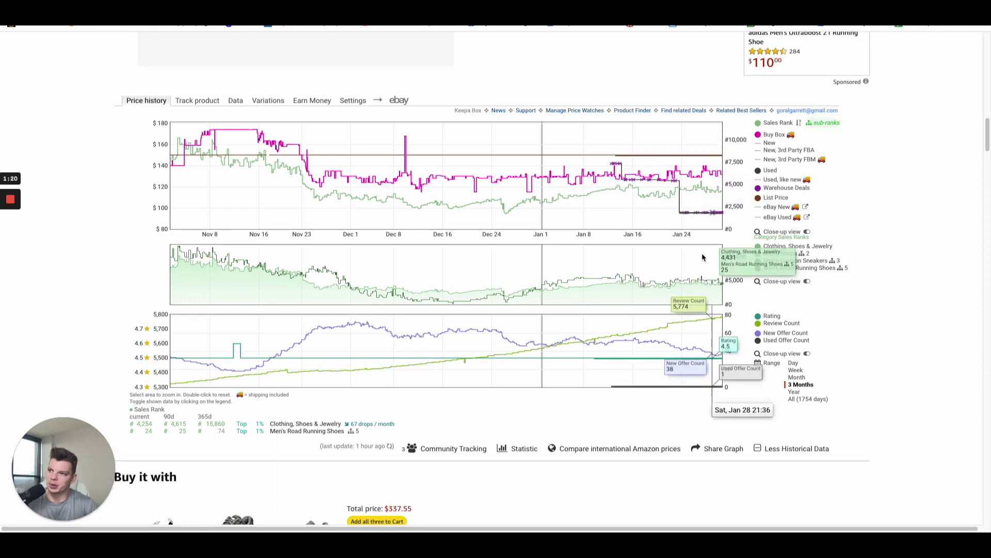
# Step: Examine the Nike shoe listing's current offer, seller and stock details together with its three-month Keepa price history
pyautogui.scroll(1, 702, 257)
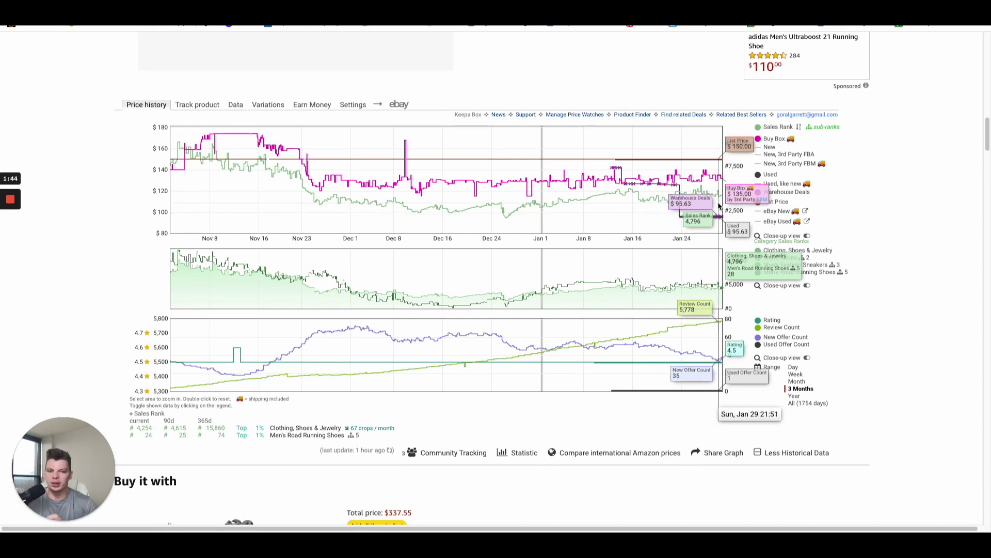
pyautogui.hotkey('ctrl', 'Tab')
pyautogui.scroll(2, 723, 215)
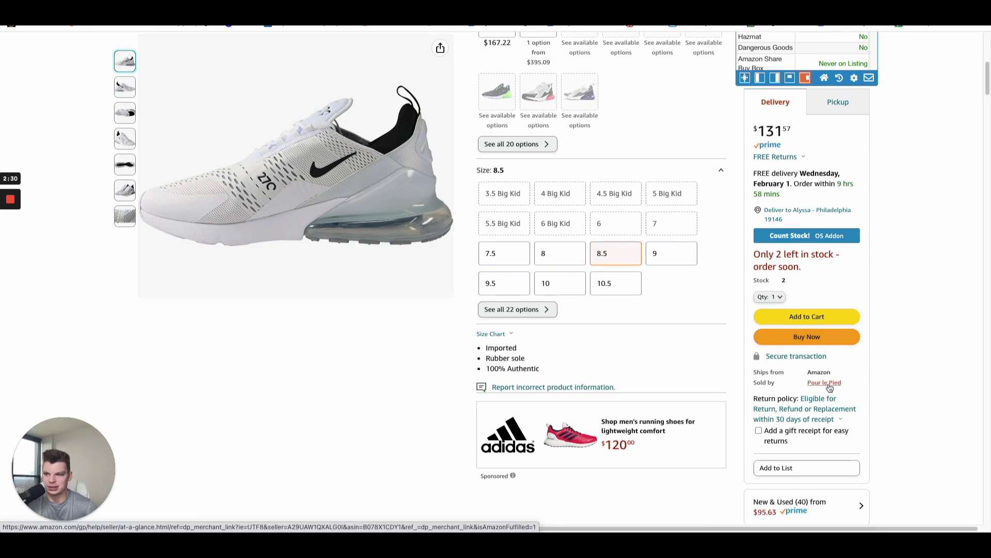
pyautogui.scroll(-2, 830, 388)
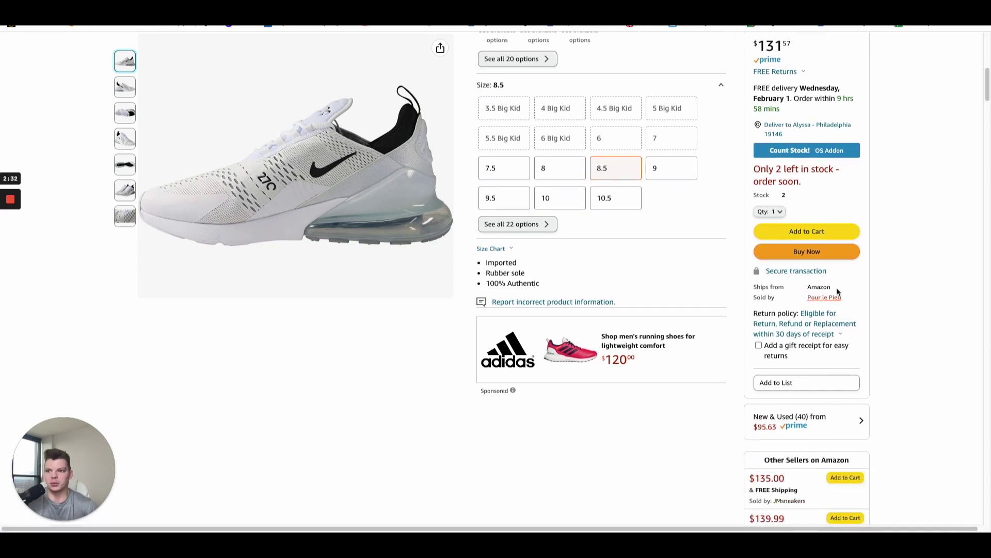
pyautogui.scroll(-2, 802, 331)
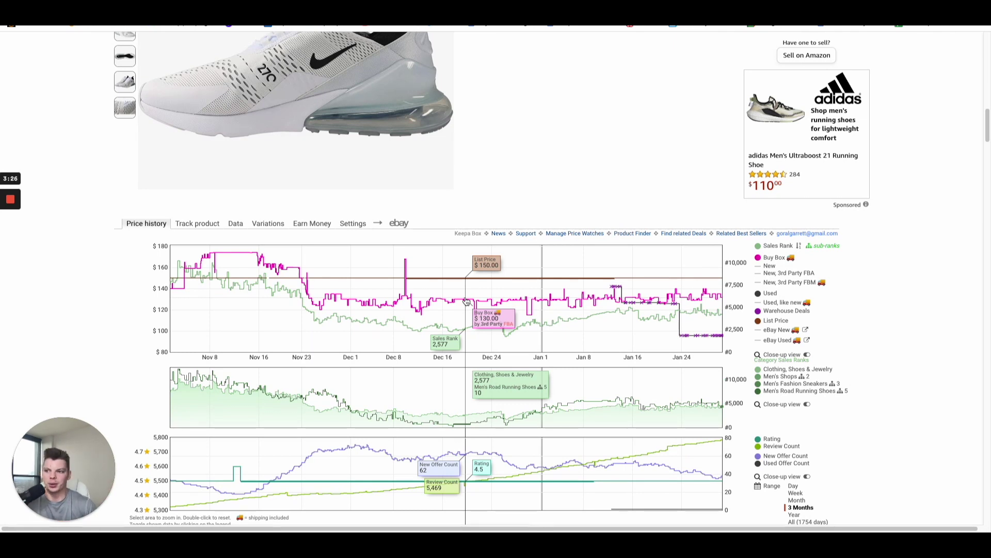
pyautogui.scroll(-1, 491, 324)
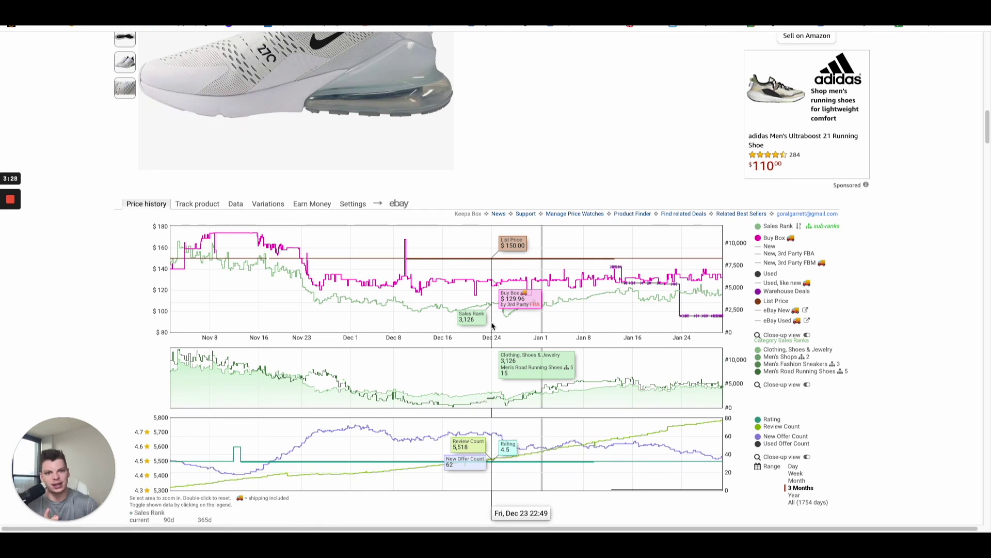
pyautogui.scroll(-3, 492, 325)
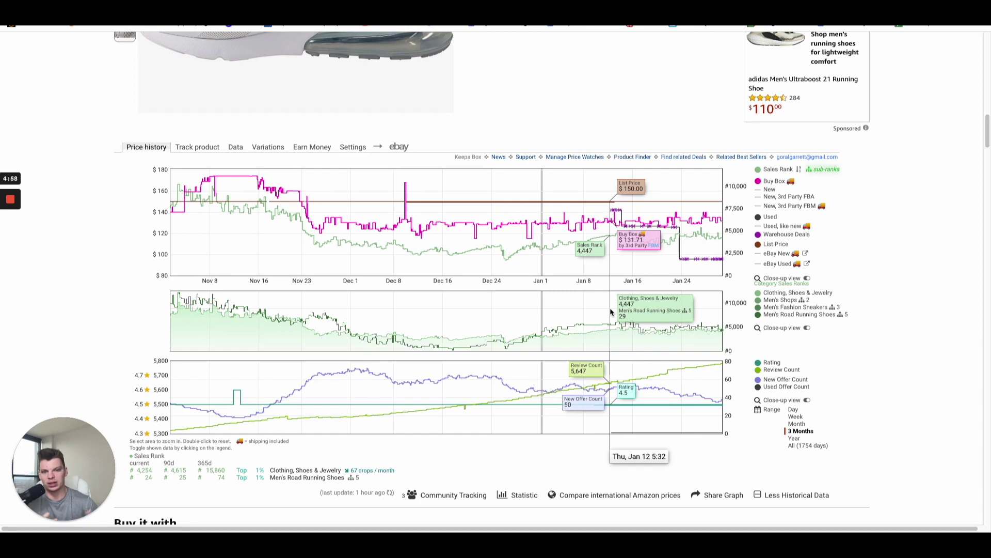
# Step: Check the SellerAmp quick info for the Nike shoe, including estimated sales, and compare it with the Keepa sales rank and offer count graphs
pyautogui.scroll(4, 612, 317)
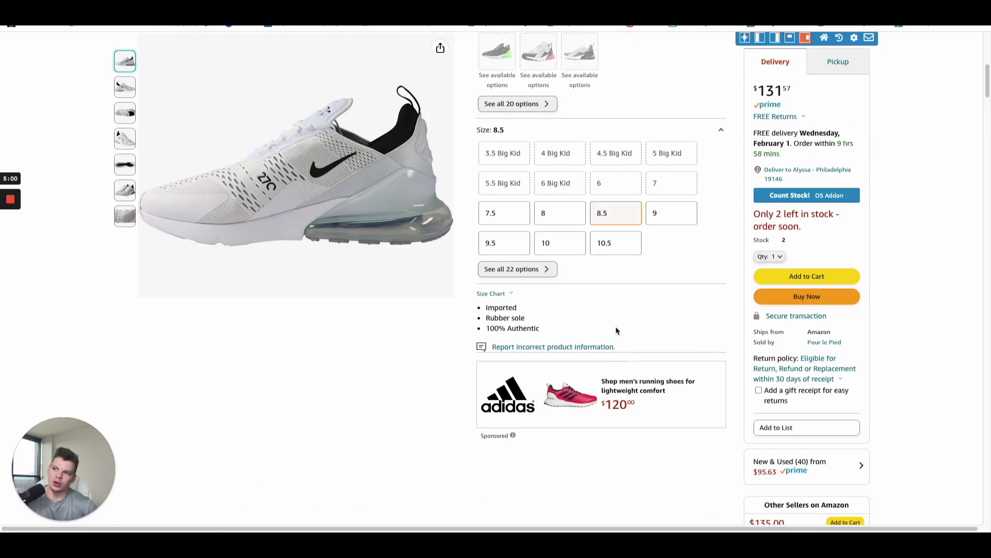
pyautogui.scroll(7, 616, 330)
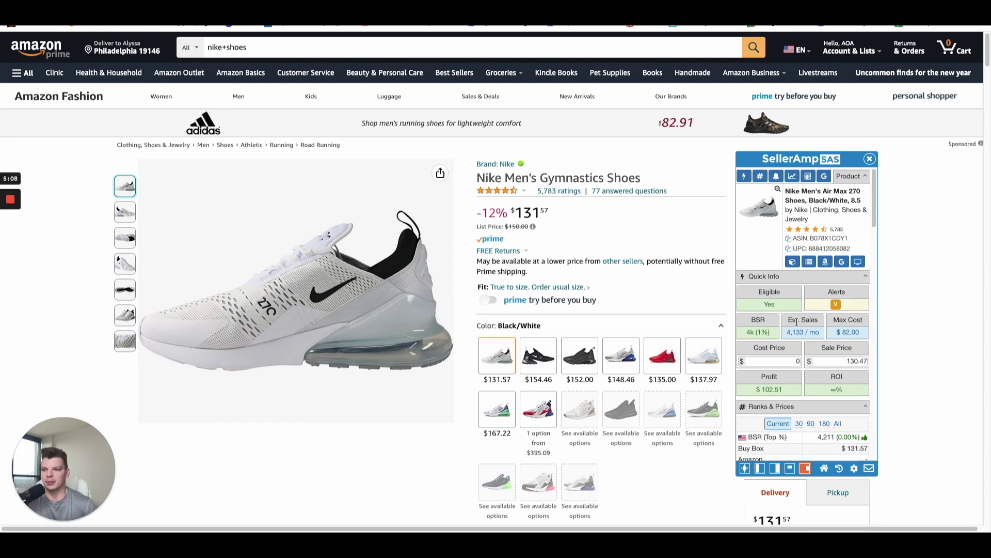
pyautogui.scroll(-3, 795, 331)
pyautogui.scroll(-15, 736, 396)
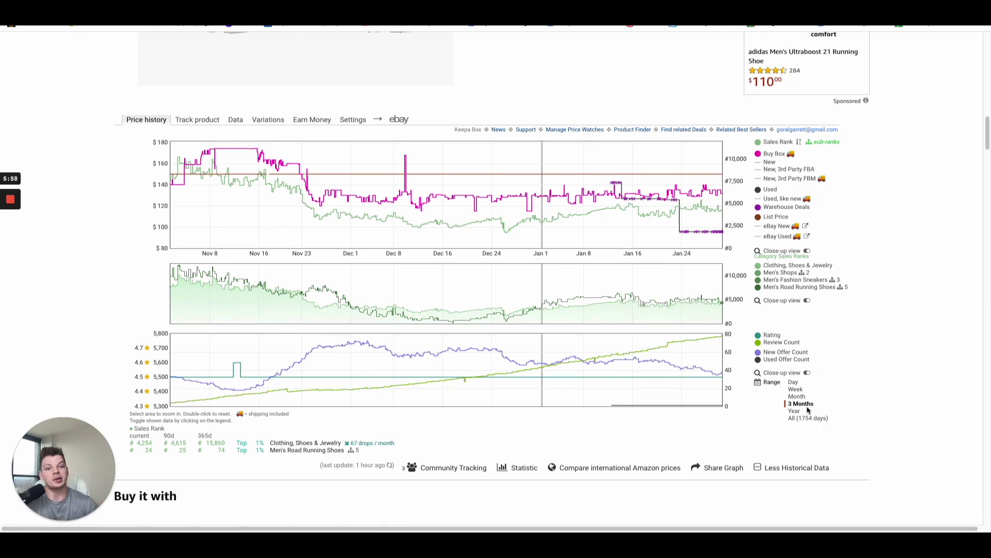
pyautogui.scroll(-1, 808, 410)
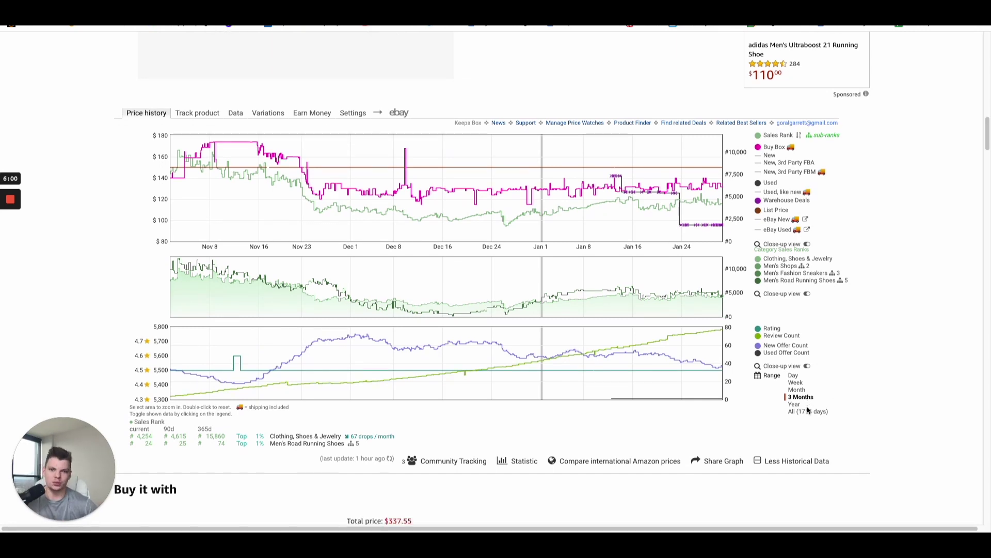
pyautogui.scroll(-1, 791, 408)
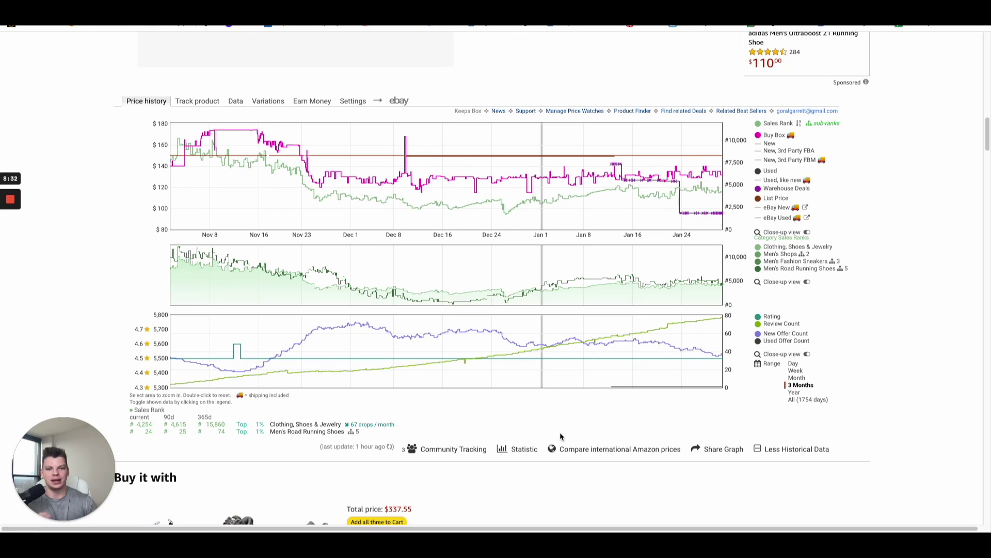
# Step: Switch to the Monster Energy Ultra Watermelon listing, check its Buy Box statistics, and return to its price history
pyautogui.hotkey('ctrl', 'Tab')
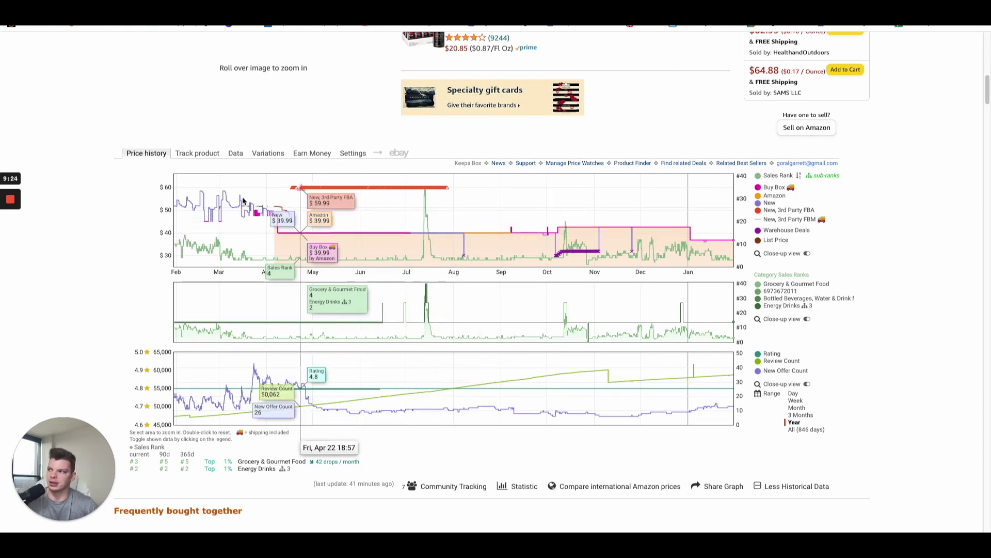
pyautogui.click(235, 153)
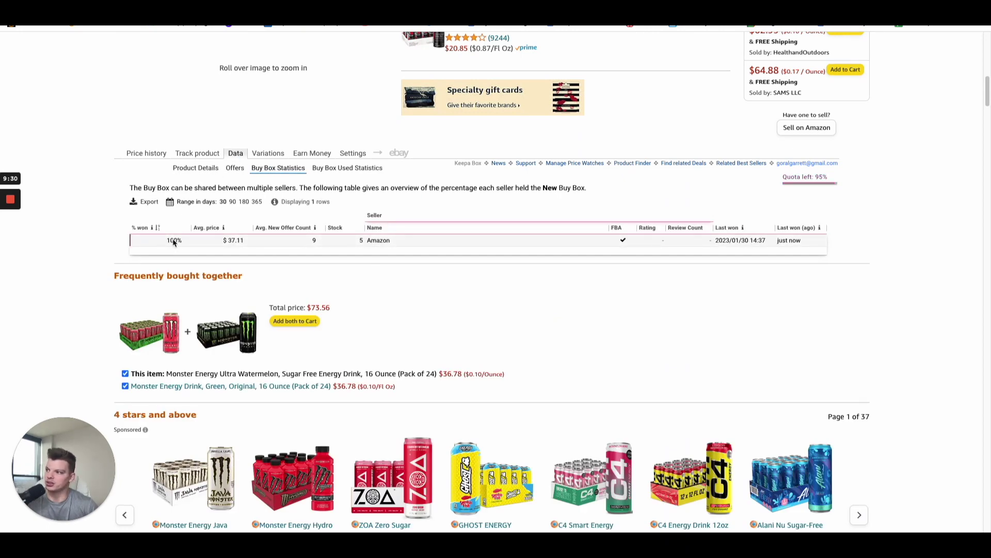
pyautogui.click(146, 153)
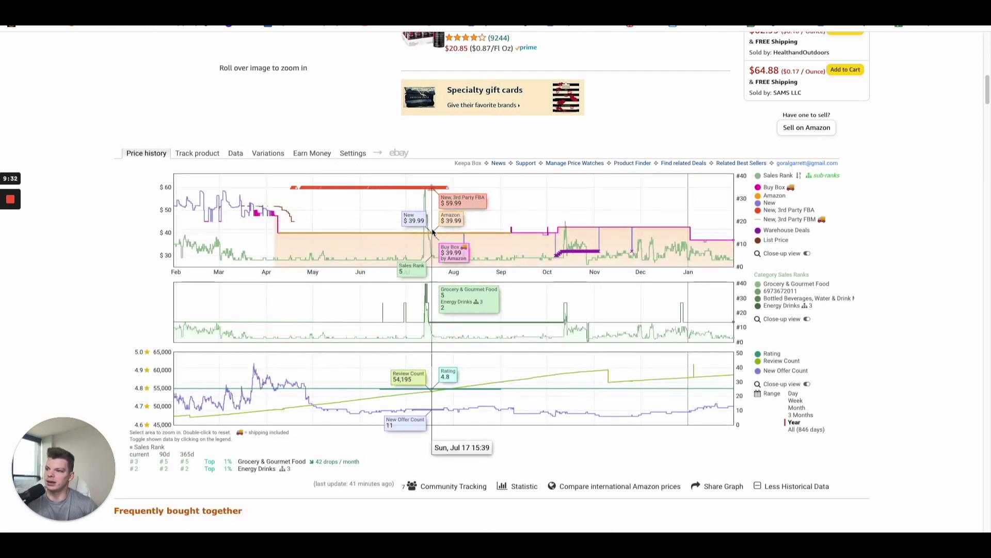
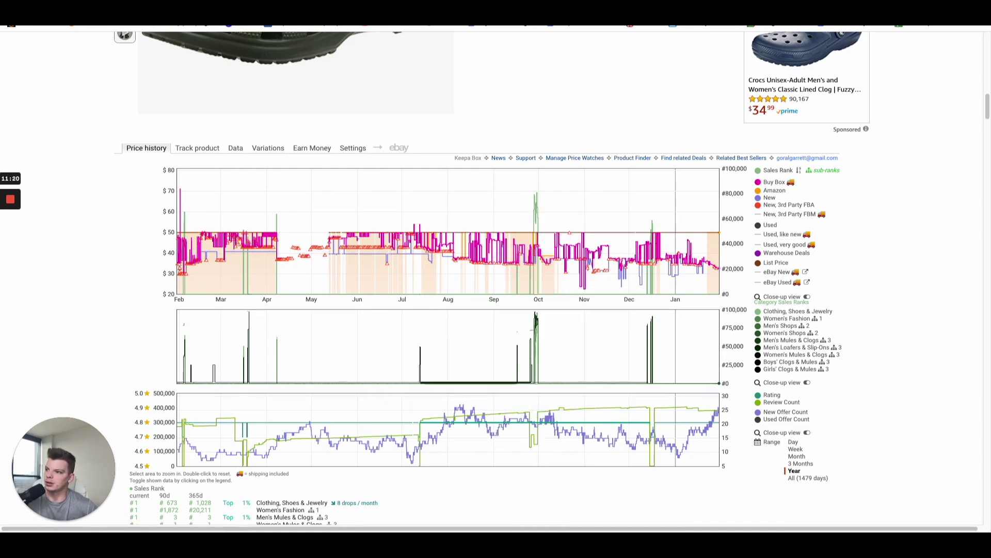
# Step: Switch to the YETI Rambler 20 oz tumbler listing, check its Buy Box statistics, and return to its price history
pyautogui.hotkey('ctrl', 'Tab')
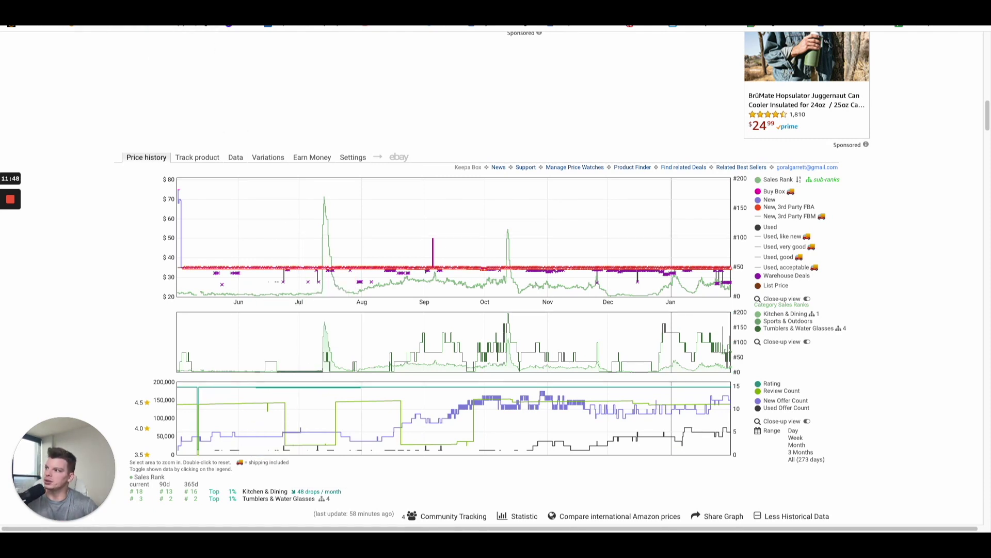
pyautogui.hotkey('ctrl', 'Tab')
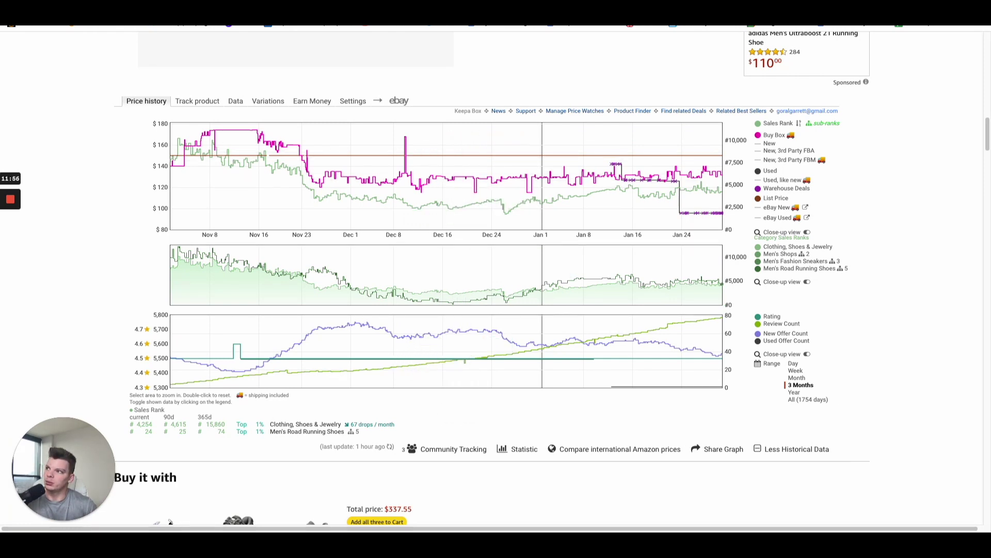
pyautogui.hotkey('ctrl', 'shift', 'Tab')
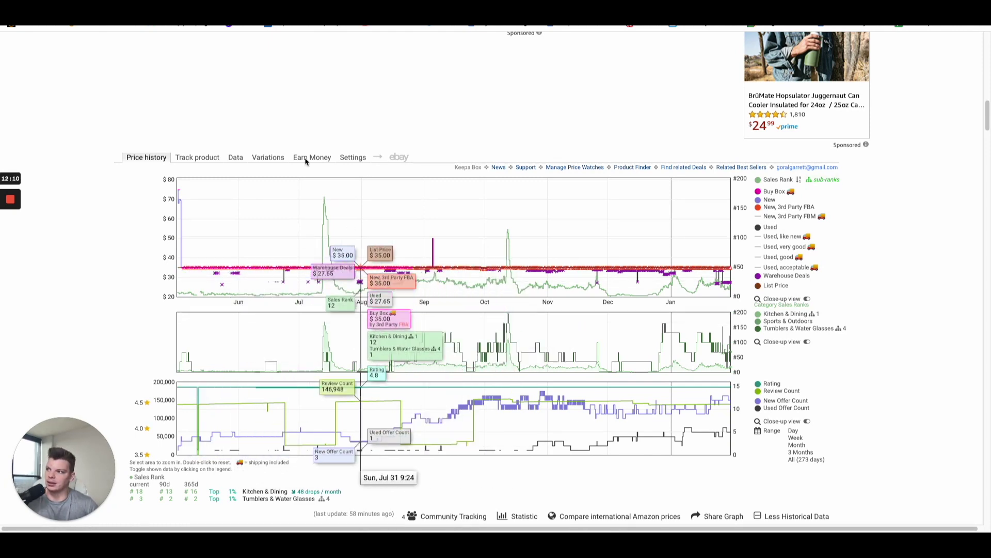
pyautogui.click(244, 162)
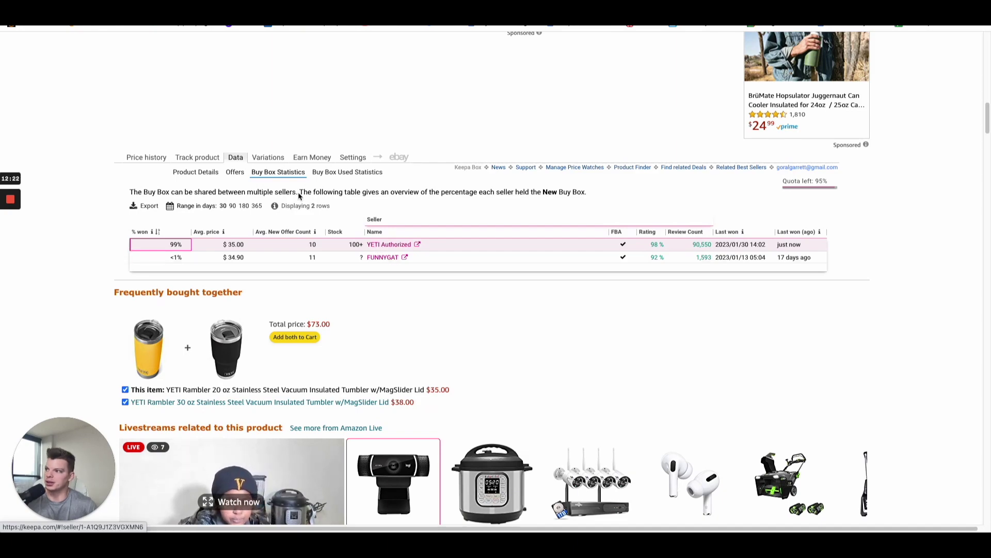
pyautogui.click(152, 158)
# Step: Look over the YETI tumbler's product page and examine its Keepa price history graph
pyautogui.scroll(-6, 443, 191)
pyautogui.scroll(10, 444, 192)
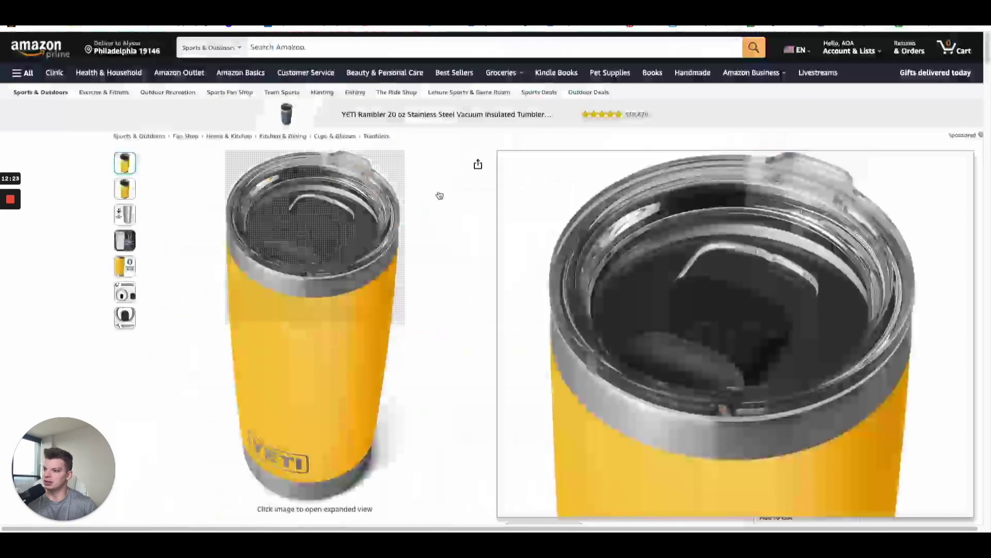
pyautogui.scroll(-10, 390, 289)
pyautogui.scroll(1, 391, 290)
pyautogui.scroll(2, 392, 289)
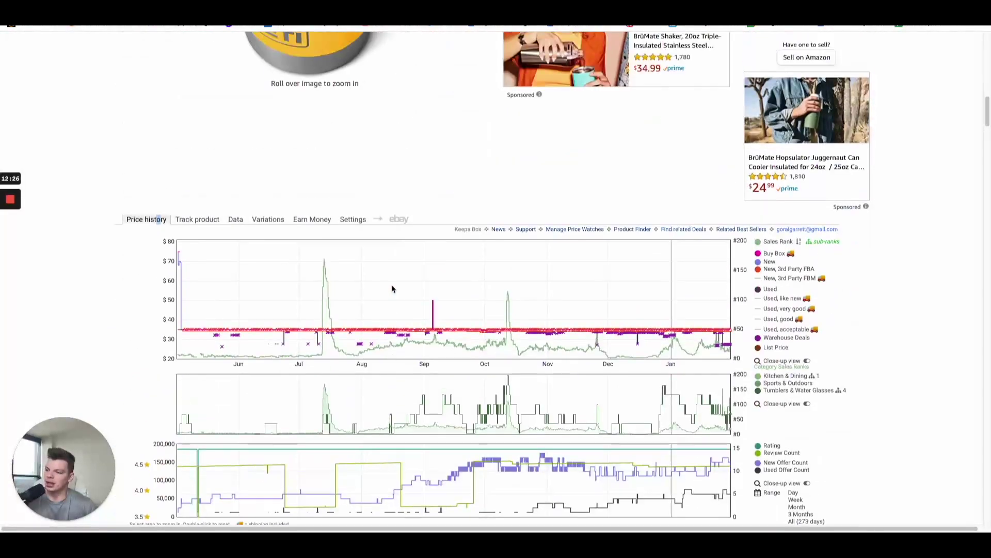
pyautogui.scroll(-1, 392, 289)
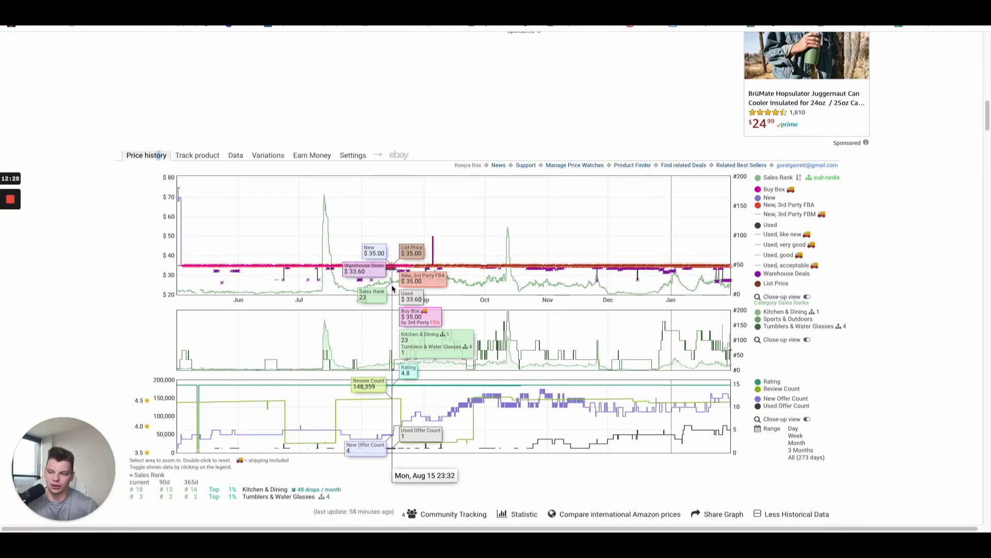
# Step: Compare the sellers' Buy Box shares for the YETI tumbler with its price history graph
pyautogui.click(236, 155)
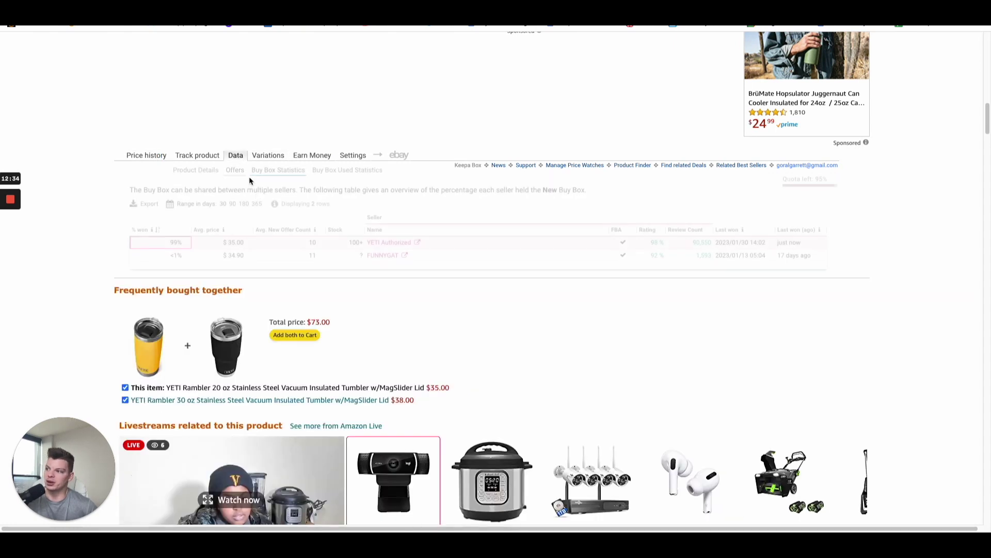
pyautogui.click(164, 156)
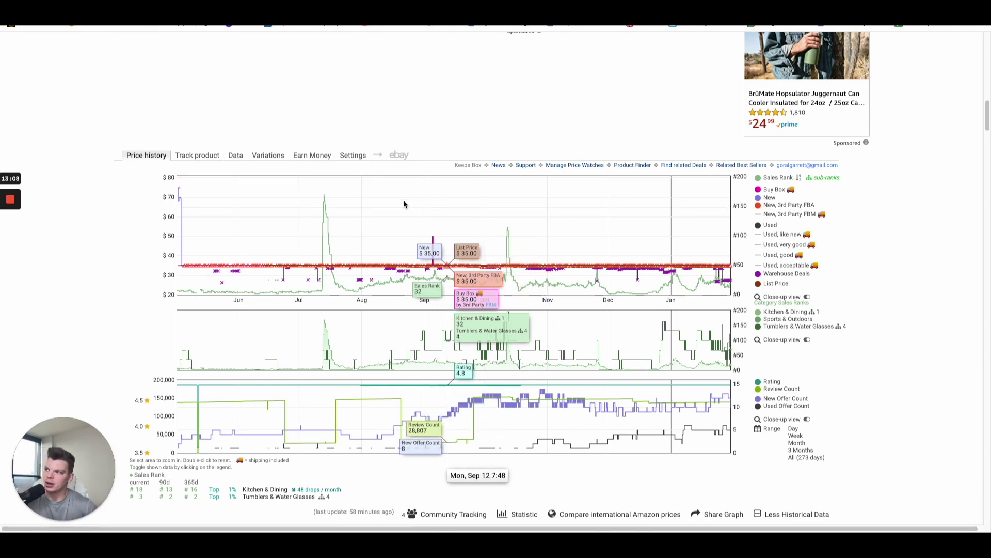
pyautogui.click(237, 156)
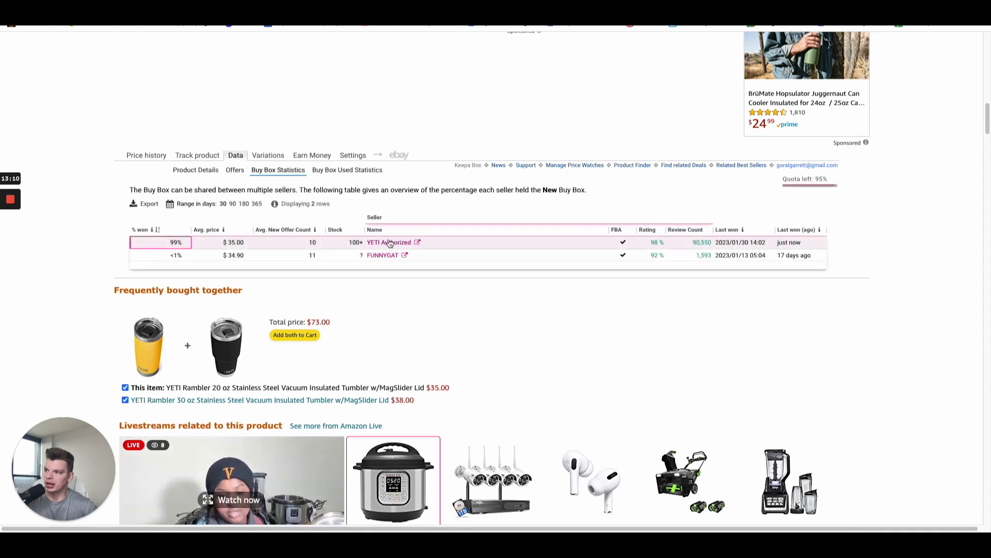
pyautogui.click(150, 155)
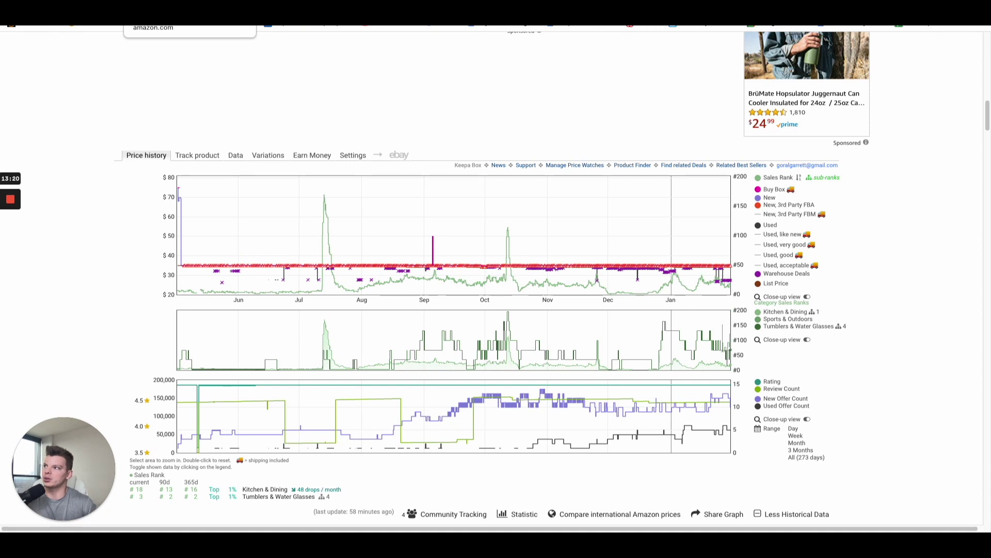
# Step: Go back to the Nike shoe listing and review its product page and Keepa price history again
pyautogui.click(155, 15)
pyautogui.scroll(-1, 444, 279)
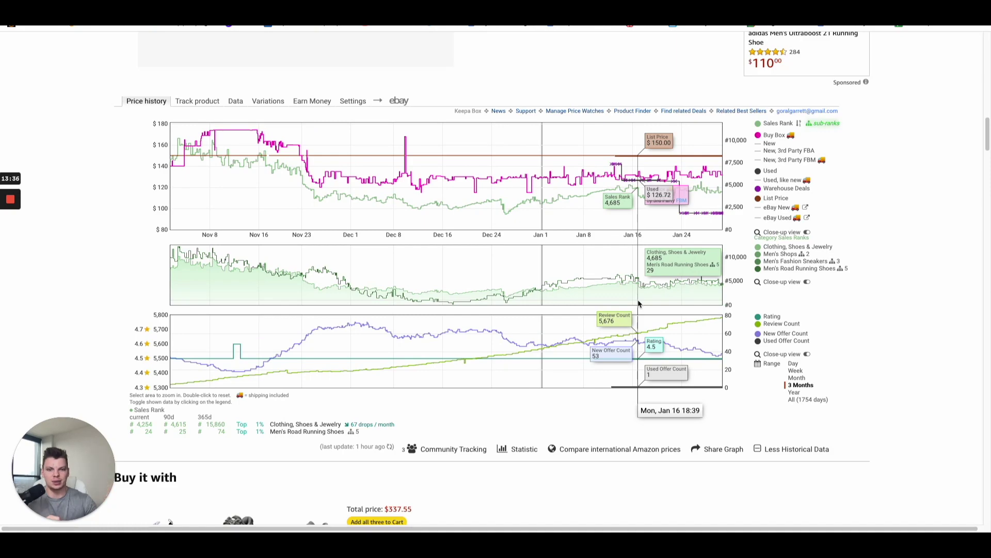
pyautogui.scroll(10, 639, 304)
pyautogui.scroll(-5, 730, 332)
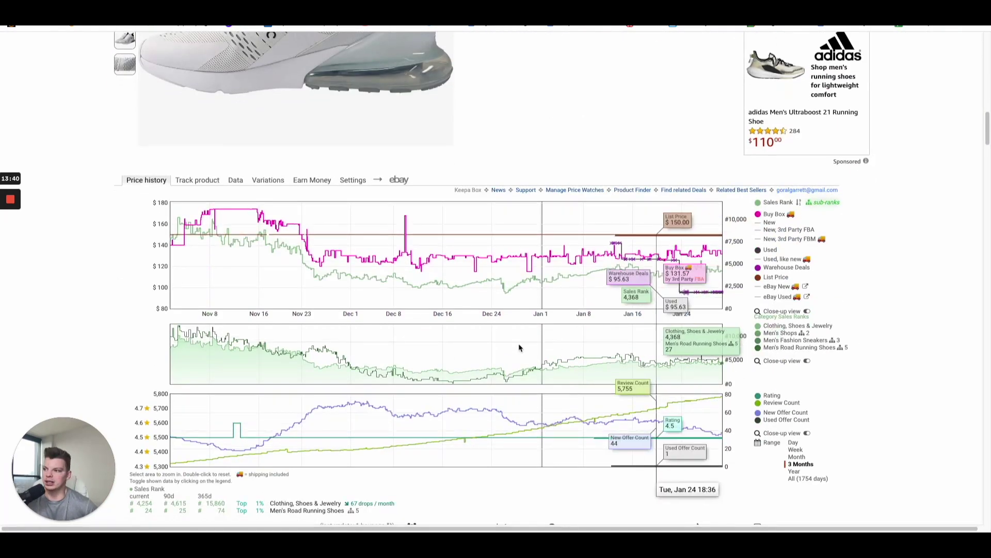